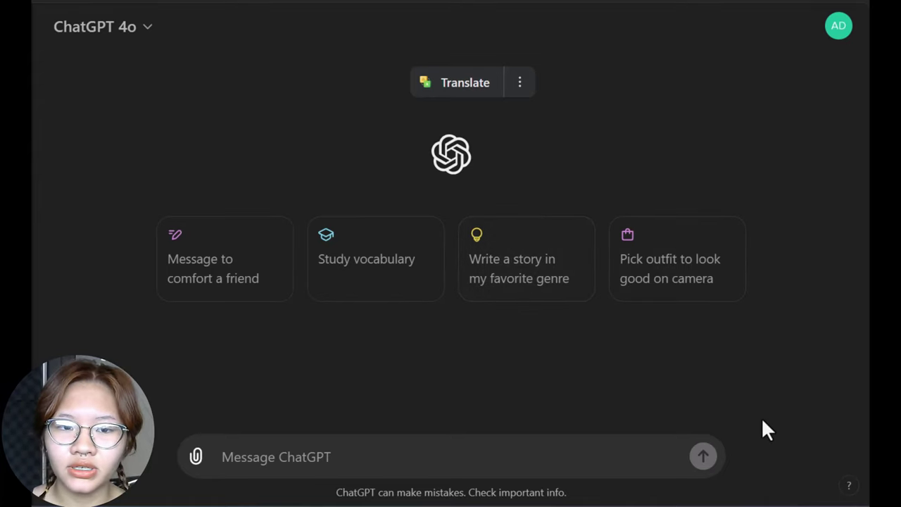
Step: Send ChatGPT the prompt for 10 simple-English motivational quotes of four to five sentences
click(385, 447)
text(give me 10 motivational quotes about life, career, success, and relationships. Each quote has 4-5 sentences, easy to understand and written in simple English.)
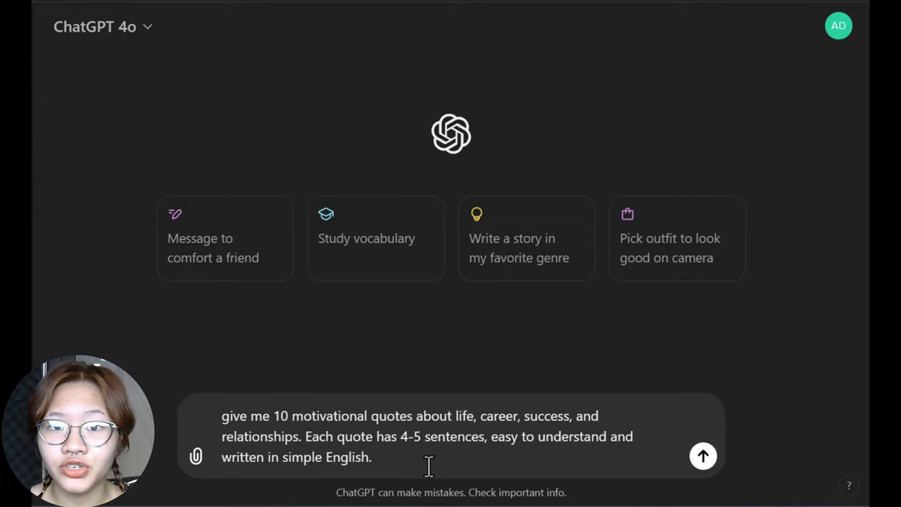
click(702, 457)
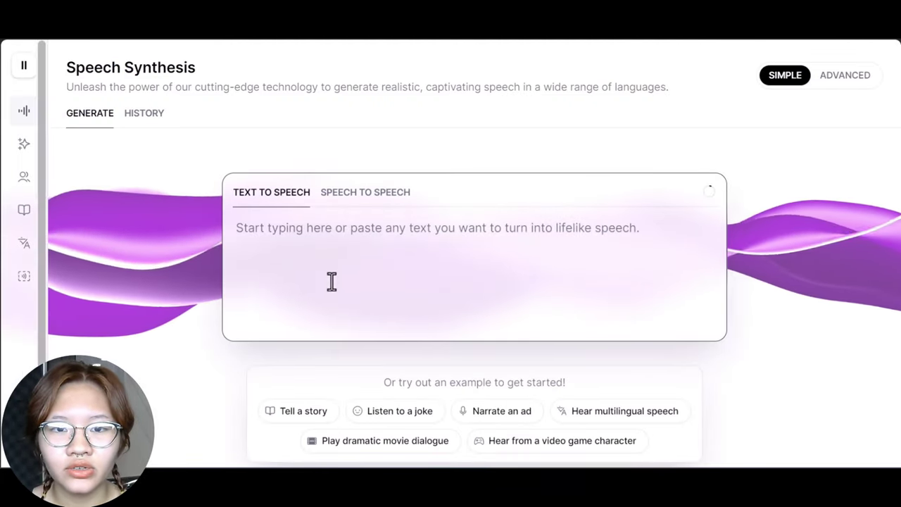
Step: Generate the passion-and-career quote as speech with the Adam voice and download the audio
click(310, 347)
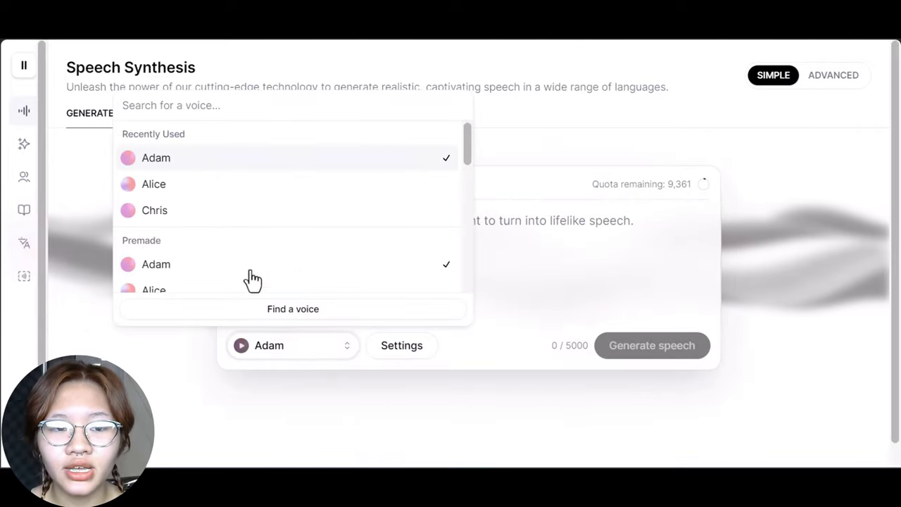
click(179, 160)
click(267, 223)
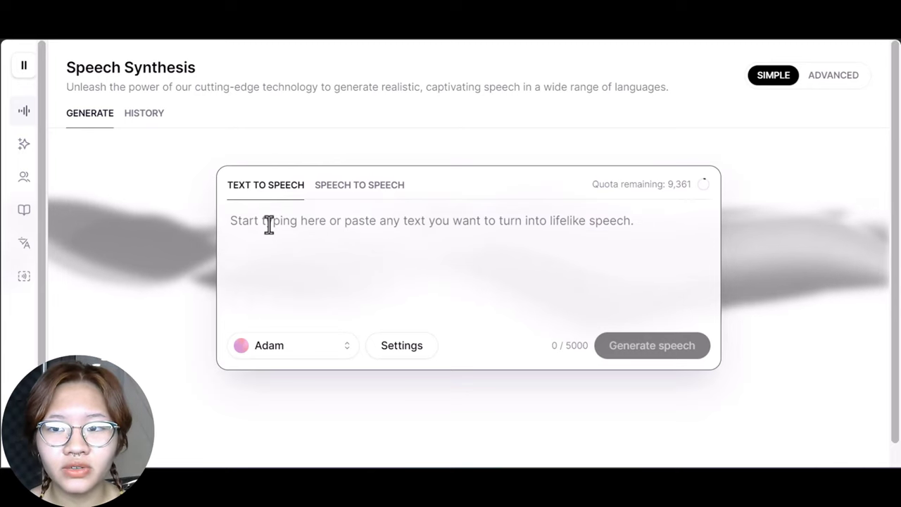
text(Passion is the fuel for a fulfilling career. Find what you love and pursue it with all your heart. Challenges will come, but your passion will keep you going. Believe in yourself and your abilities.)
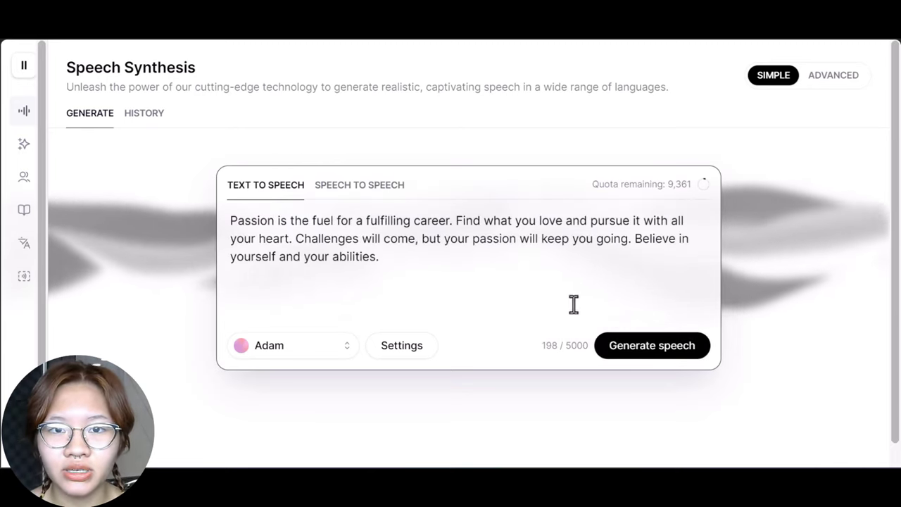
click(630, 357)
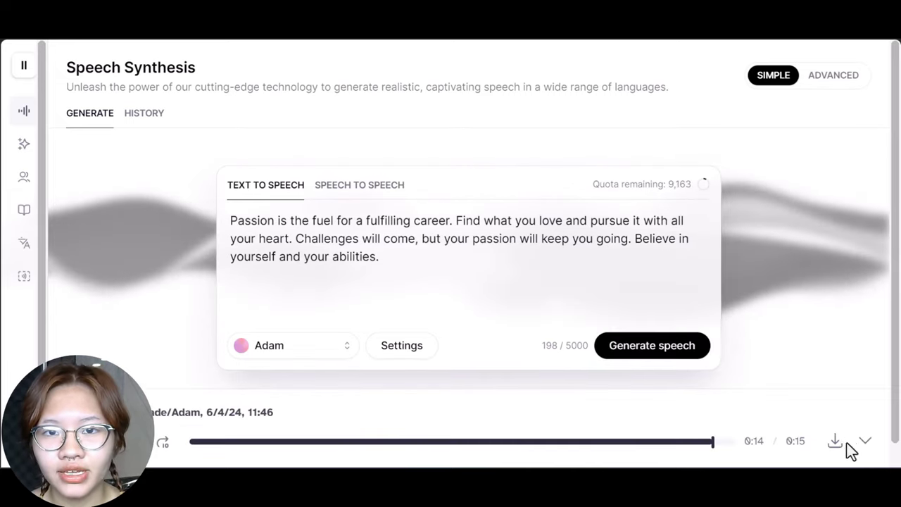
click(834, 442)
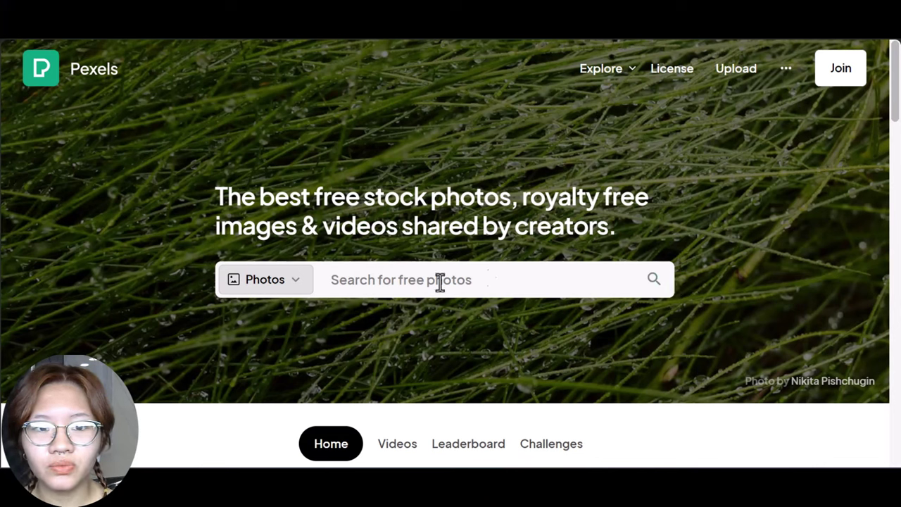
Step: Search Pexels for 'cinematic' videos filtered to vertical orientation
click(415, 282)
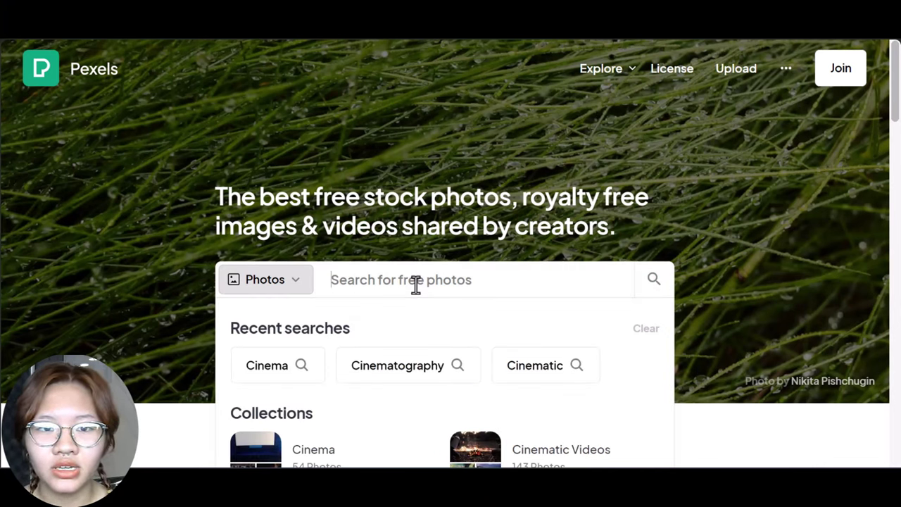
text(cin)
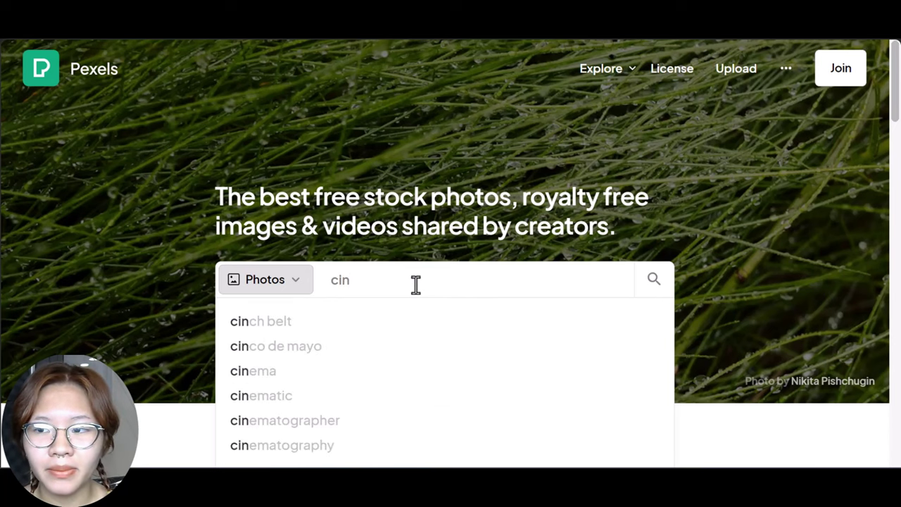
text(ematic)
key(Return)
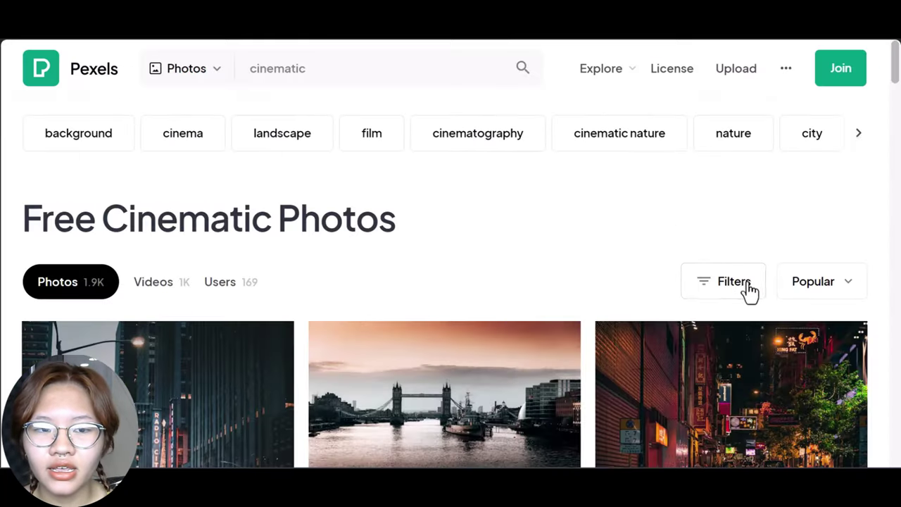
click(736, 283)
click(261, 342)
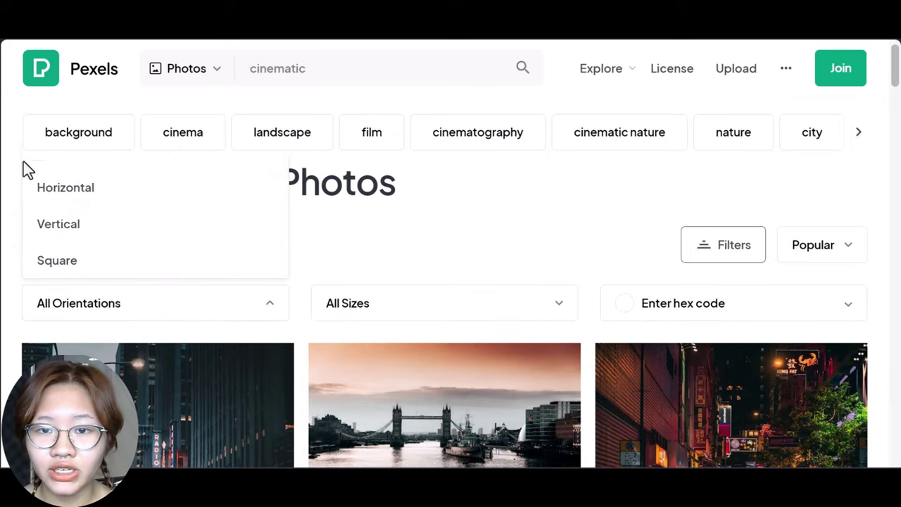
click(60, 223)
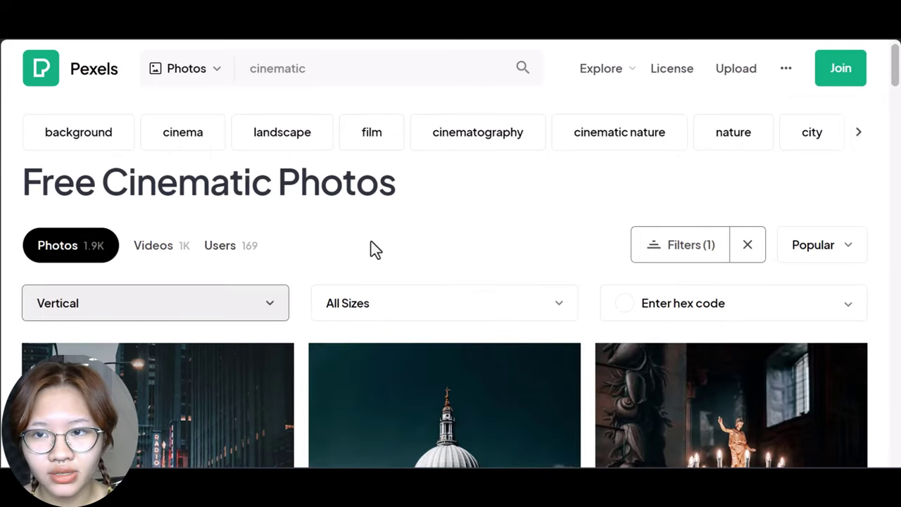
click(148, 211)
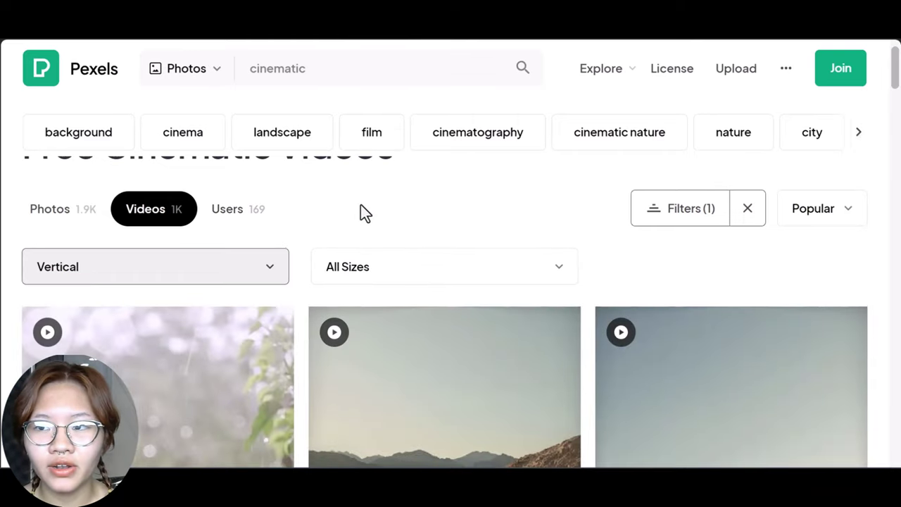
Step: Download the man-on-the-cliff and ballerina videos, then preview the astronaut video
scroll(366, 208, down, 10)
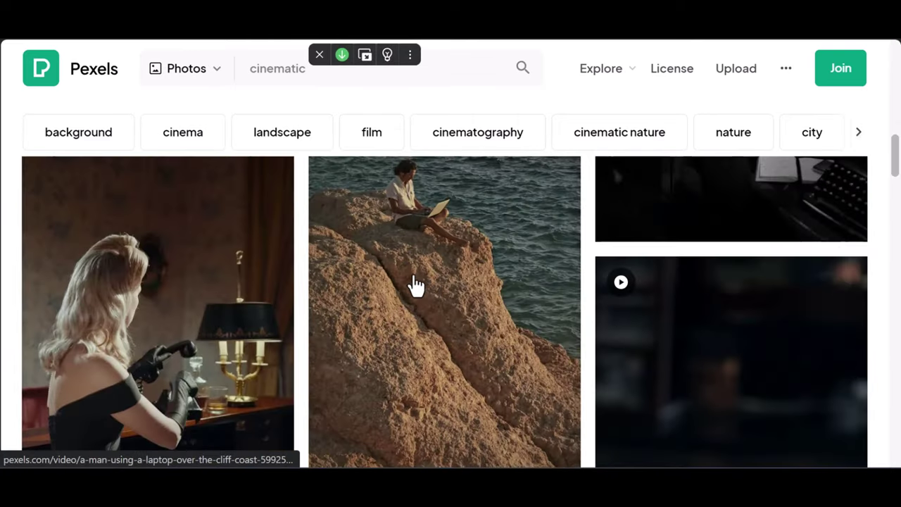
click(415, 285)
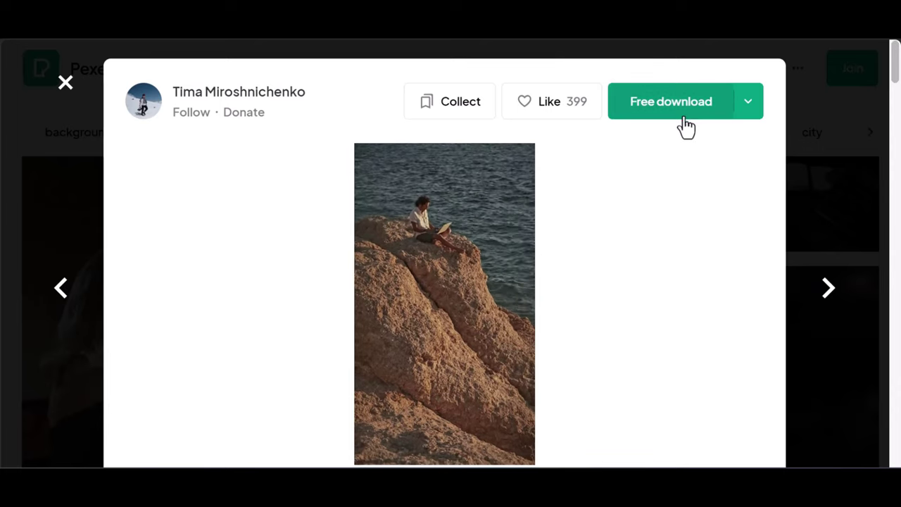
click(686, 126)
click(622, 79)
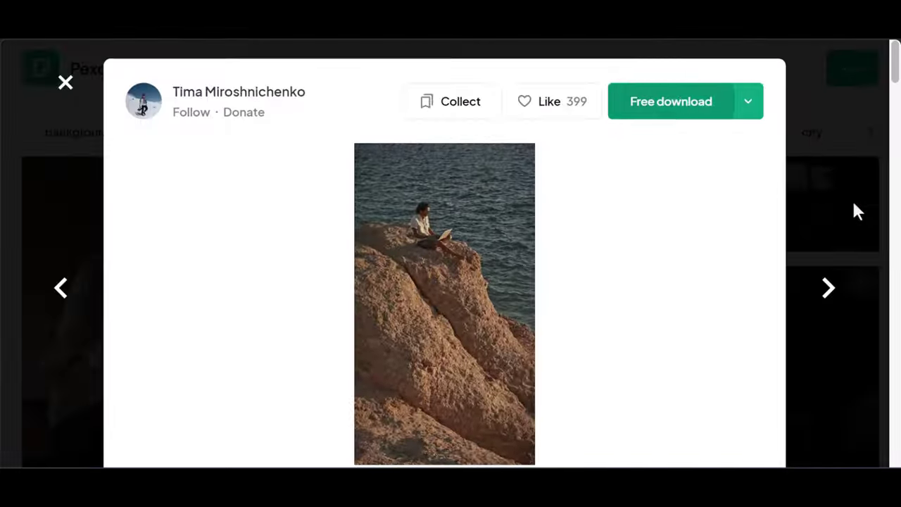
click(828, 288)
click(714, 118)
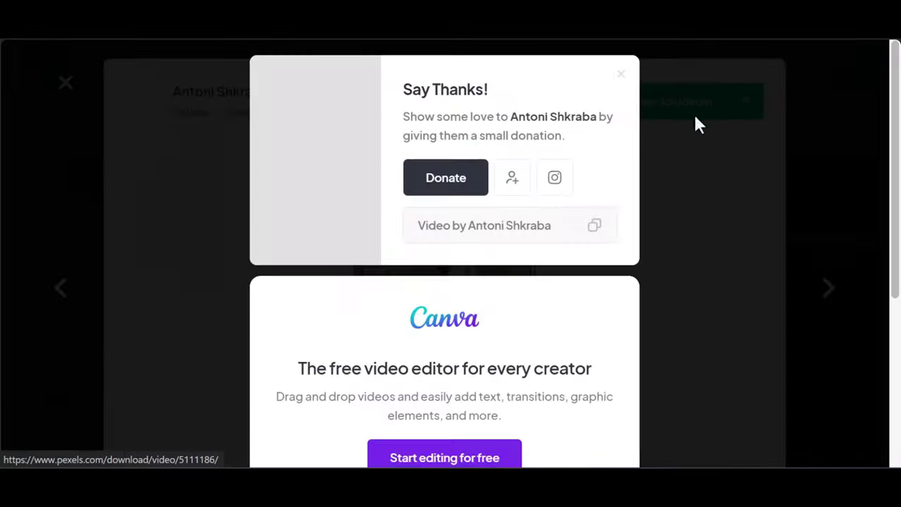
click(694, 125)
click(231, 241)
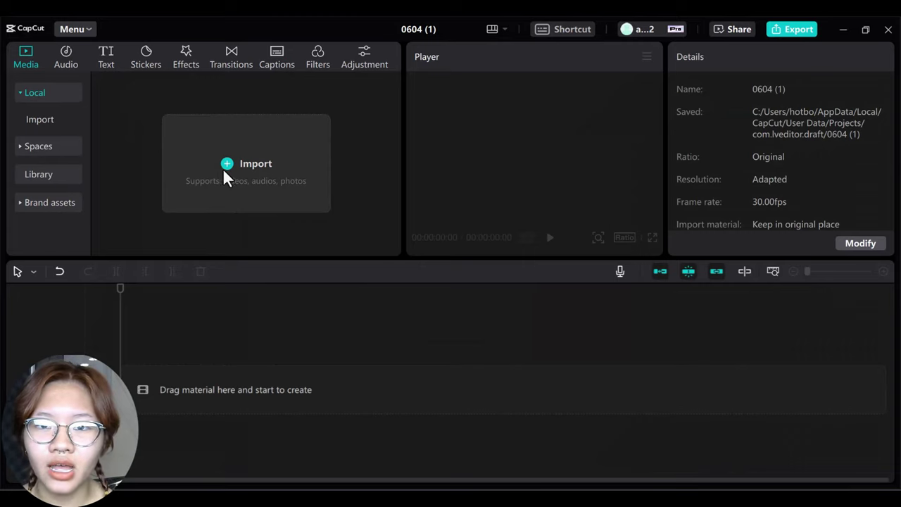
Step: Import the three downloaded stock clips and place them on the main track
click(224, 169)
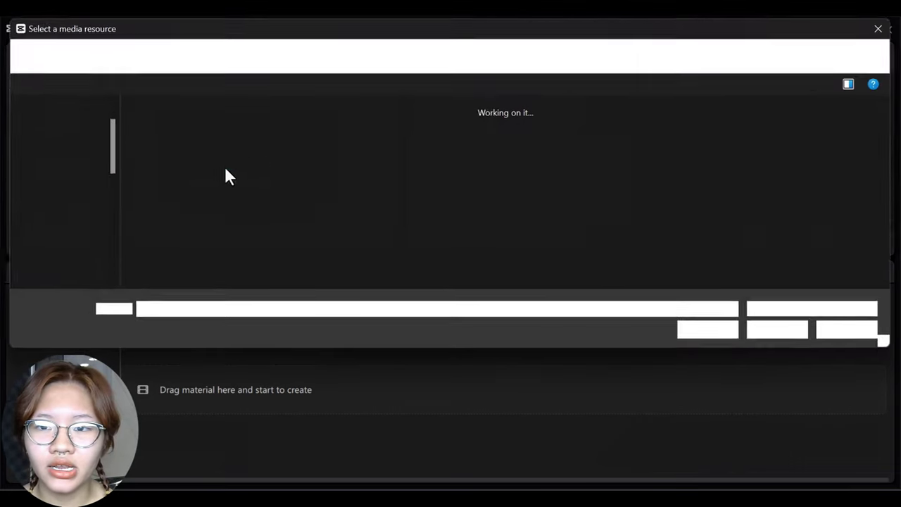
click(225, 134)
shift+click(225, 207)
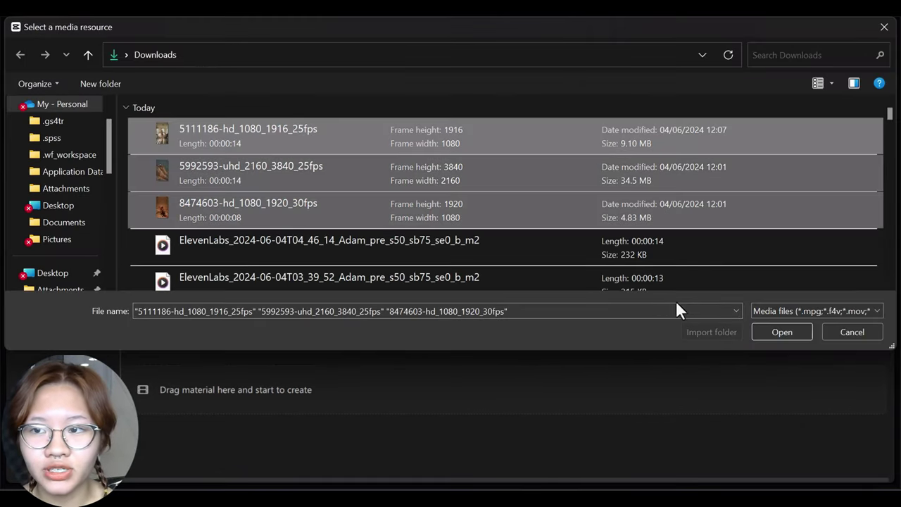
click(777, 336)
drag(233, 191, 154, 371)
drag(169, 332, 176, 324)
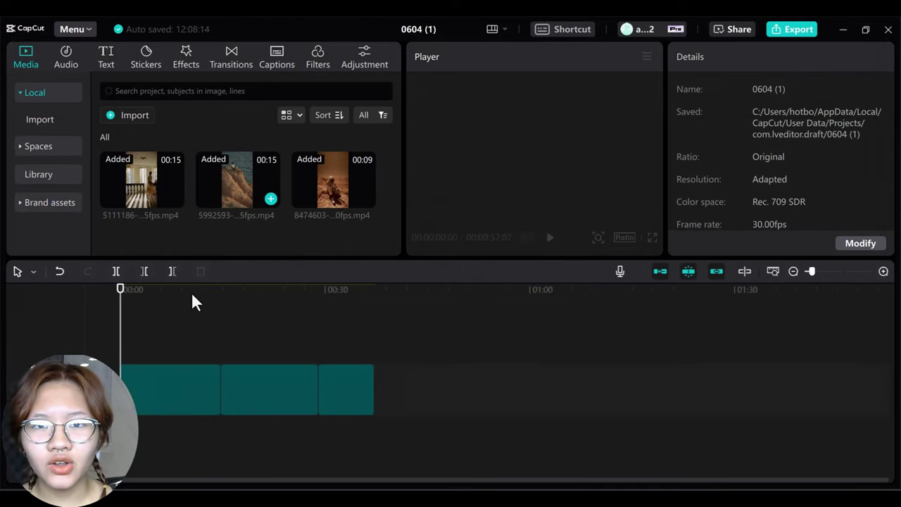
Step: Add the ElevenLabs voiceover to the timeline below the clips
click(135, 116)
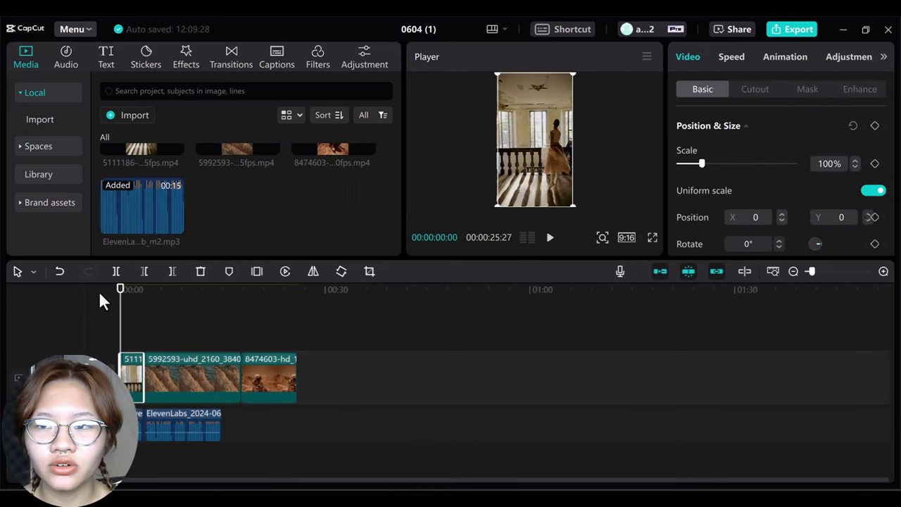
drag(188, 389, 281, 386)
click(883, 271)
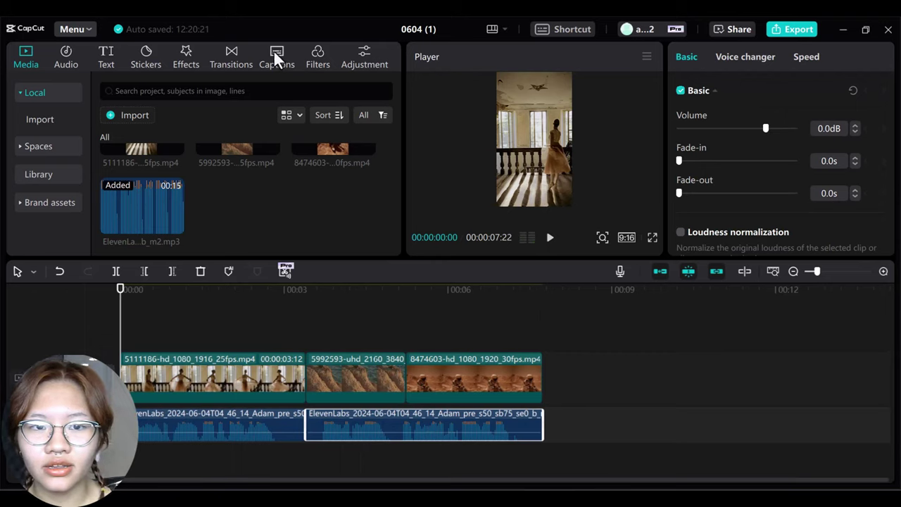
click(278, 58)
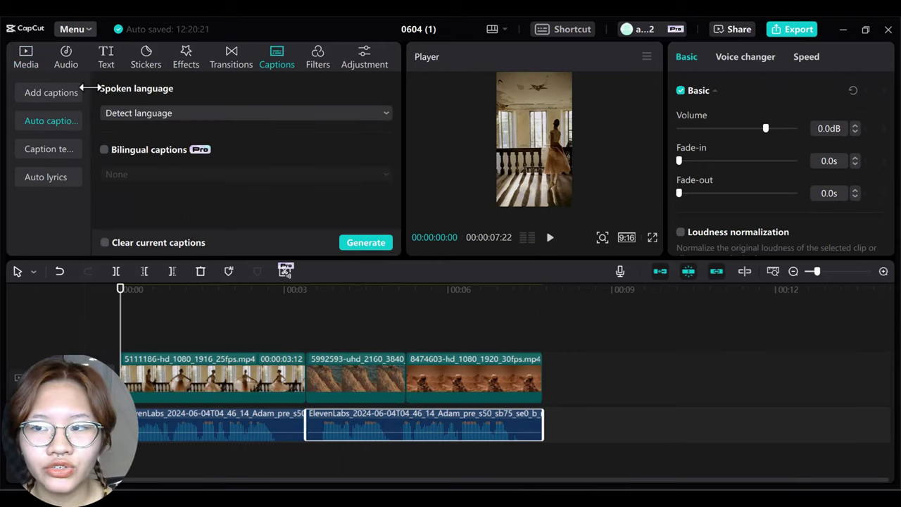
Step: Auto-generate voiceover captions in THE QUICK template and move them higher on the video
drag(90, 87, 132, 93)
click(84, 151)
click(323, 144)
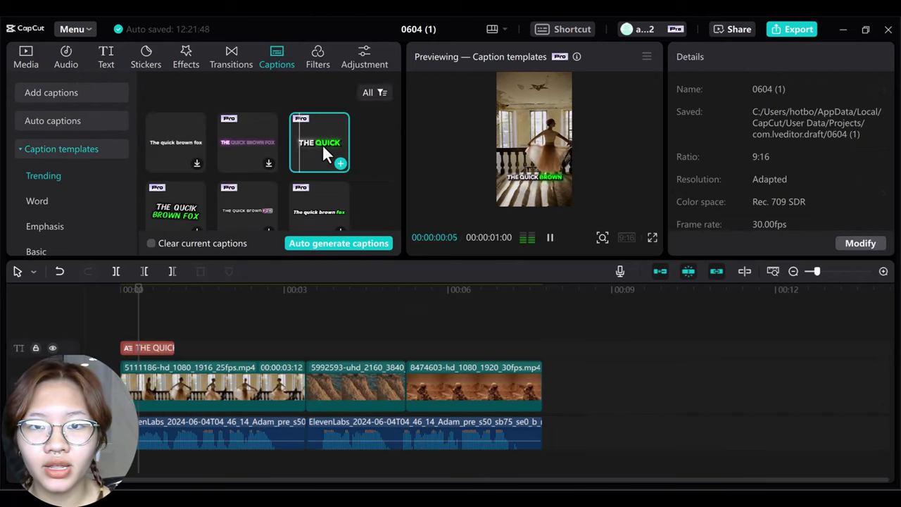
click(342, 243)
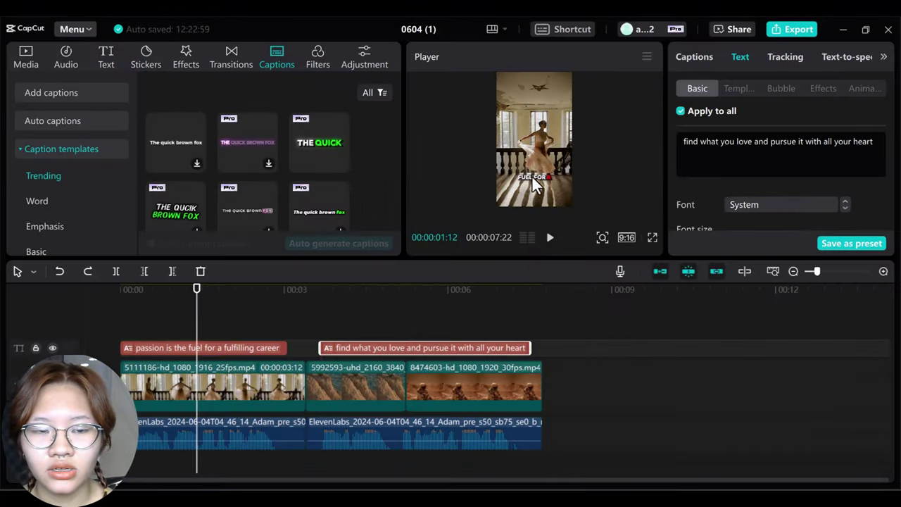
drag(535, 185, 543, 141)
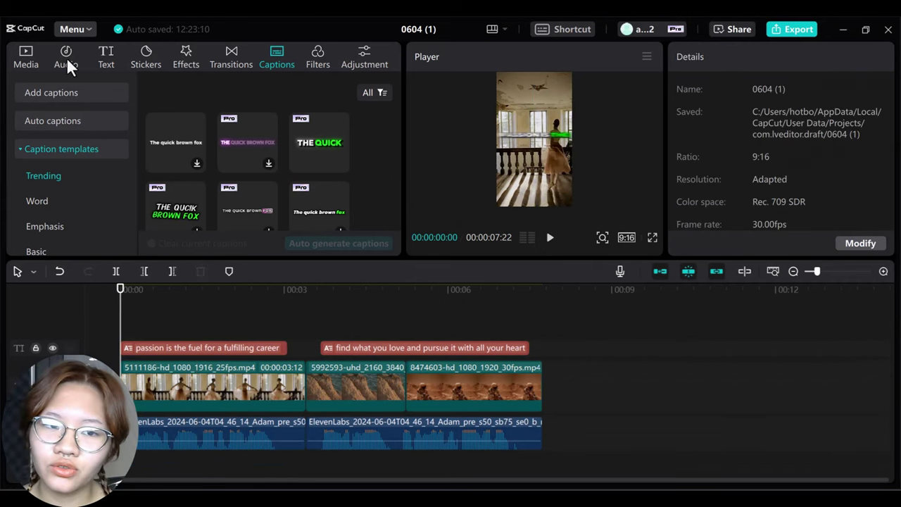
Step: Search the music library for 'motivation' and preview the first Motivation track
click(69, 65)
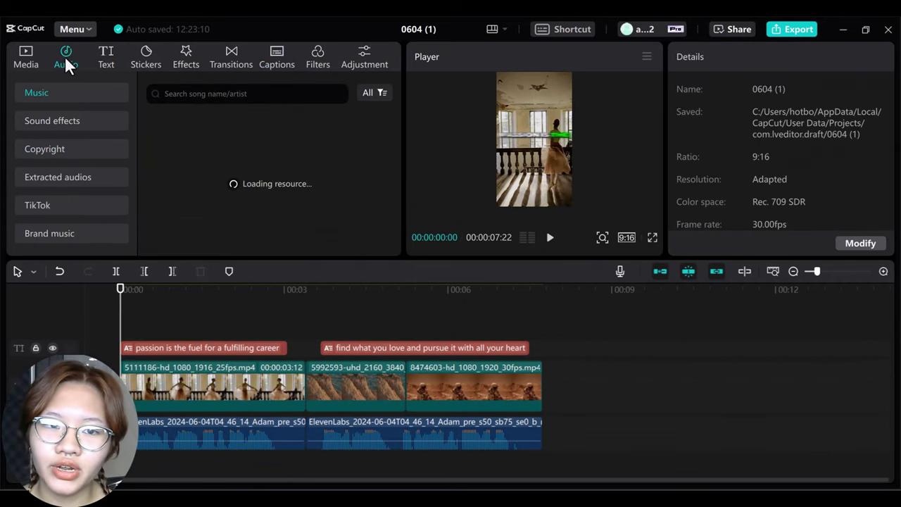
click(246, 93)
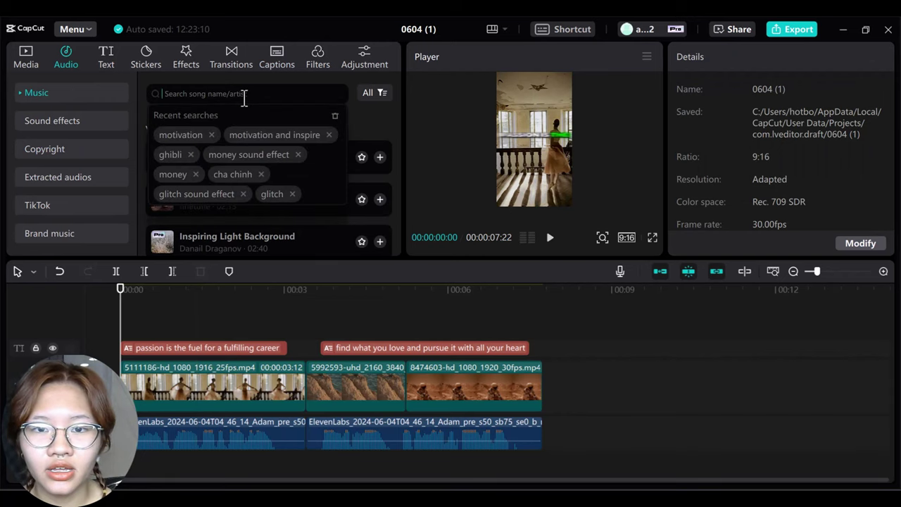
click(181, 133)
click(240, 138)
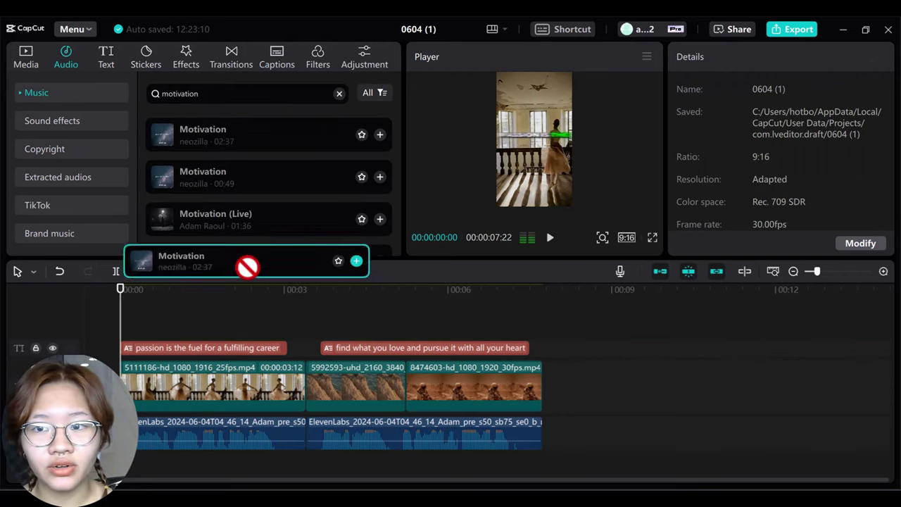